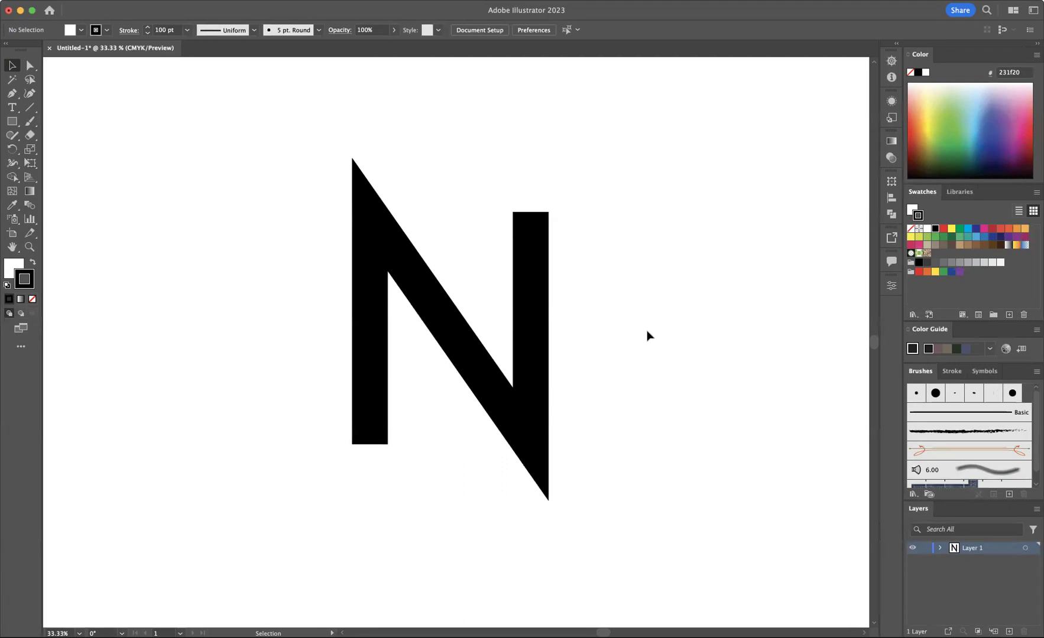
# Step: Marquee-select the N's 100 pt black stroked path, deselect, then select it again
pyautogui.moveTo(281, 262); pyautogui.dragTo(650, 371)
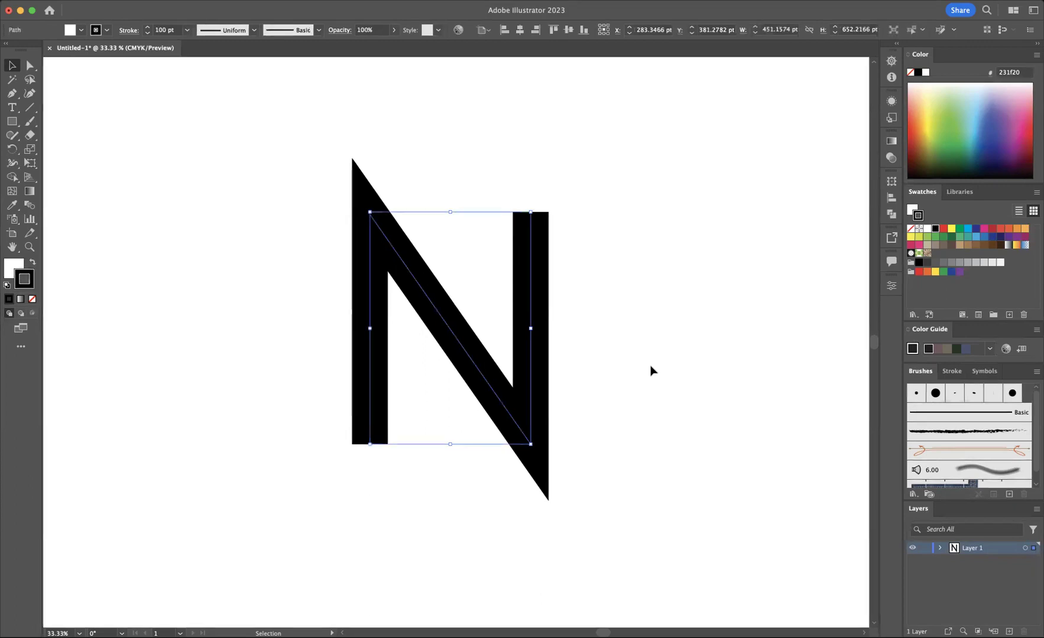
pyautogui.click(374, 147)
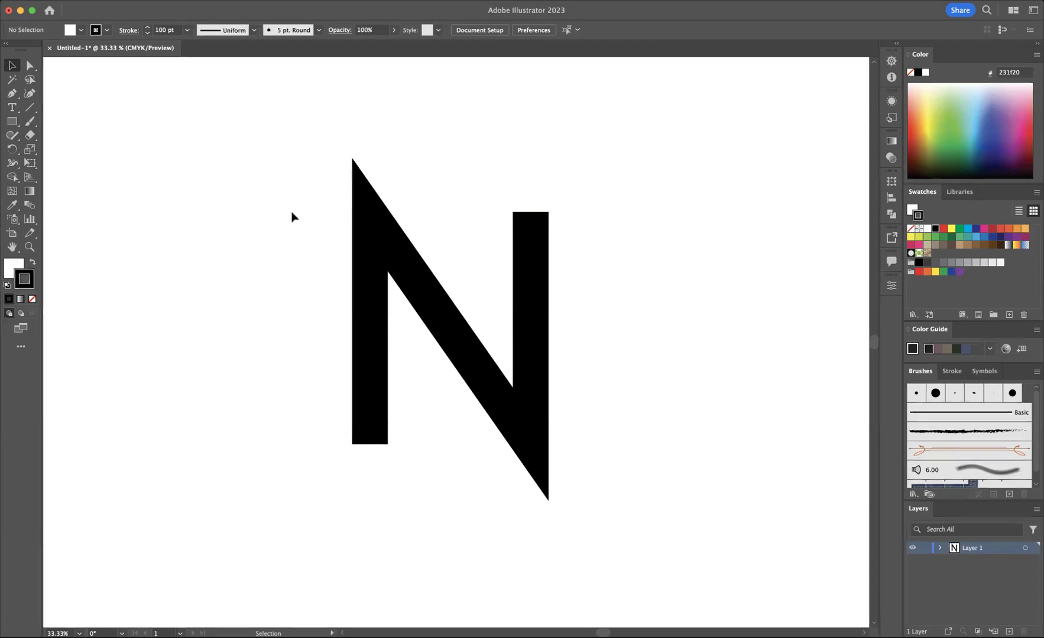
pyautogui.moveTo(261, 185); pyautogui.dragTo(743, 467)
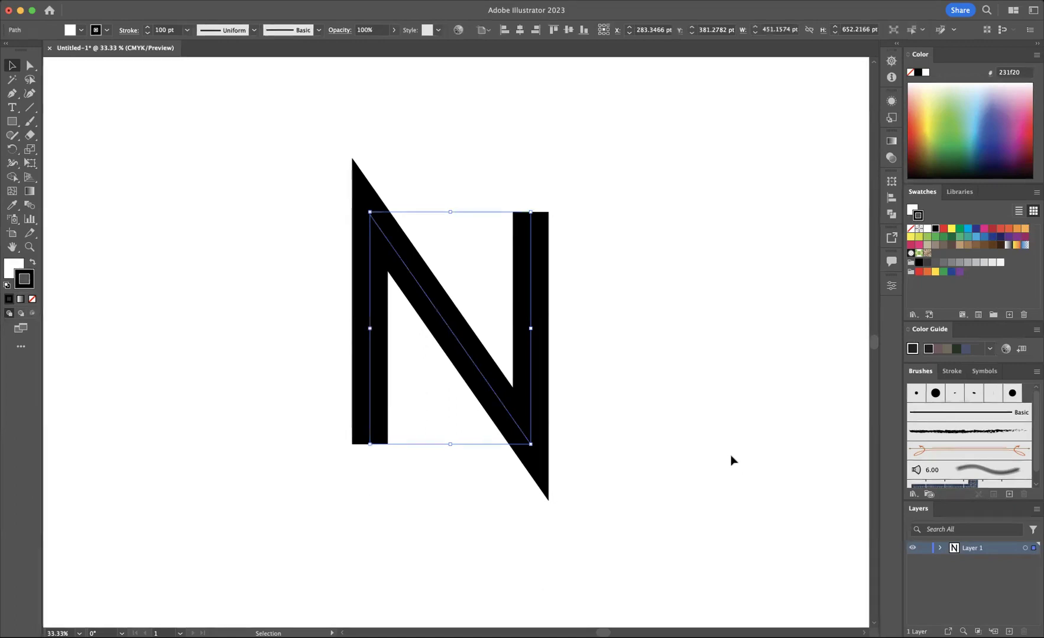
# Step: Switch to Outline view and add two anchor points near the top and bottom of the diagonal
pyautogui.click(264, 0)
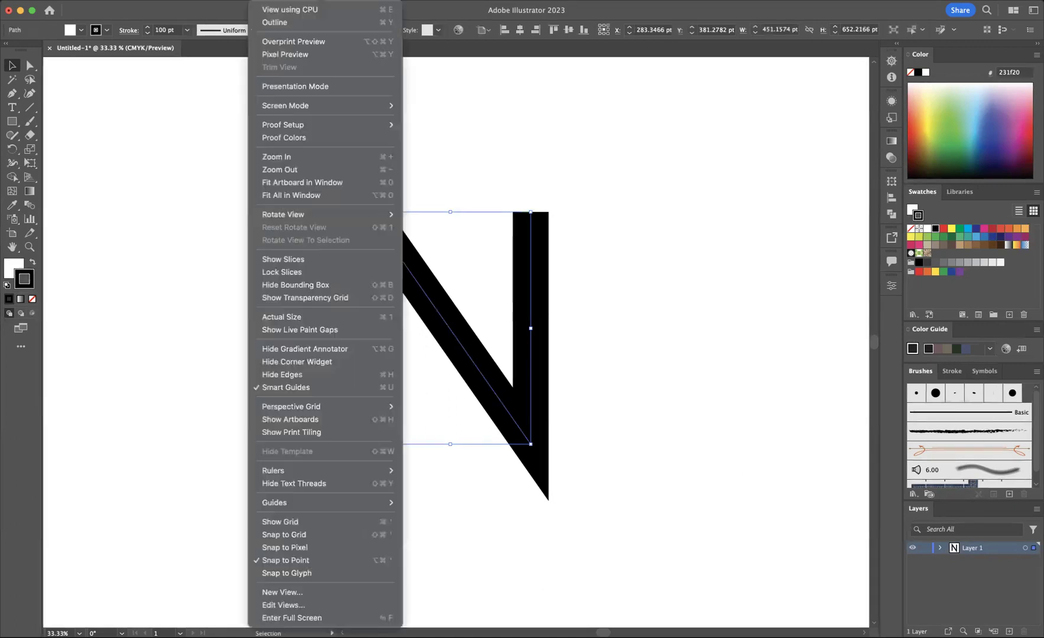
pyautogui.click(279, 27)
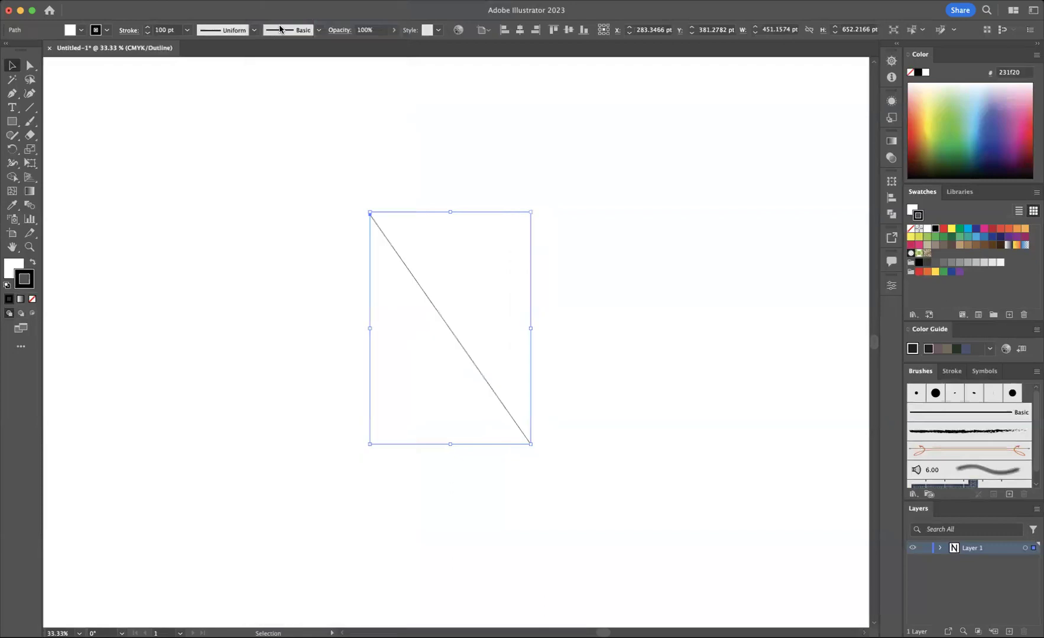
pyautogui.click(13, 94)
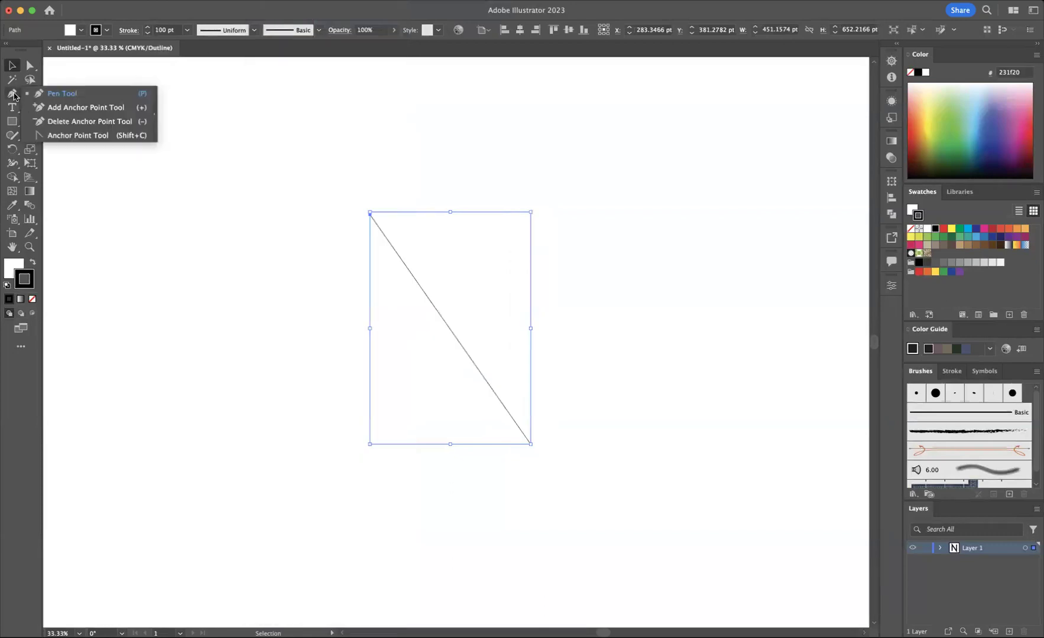
pyautogui.click(78, 109)
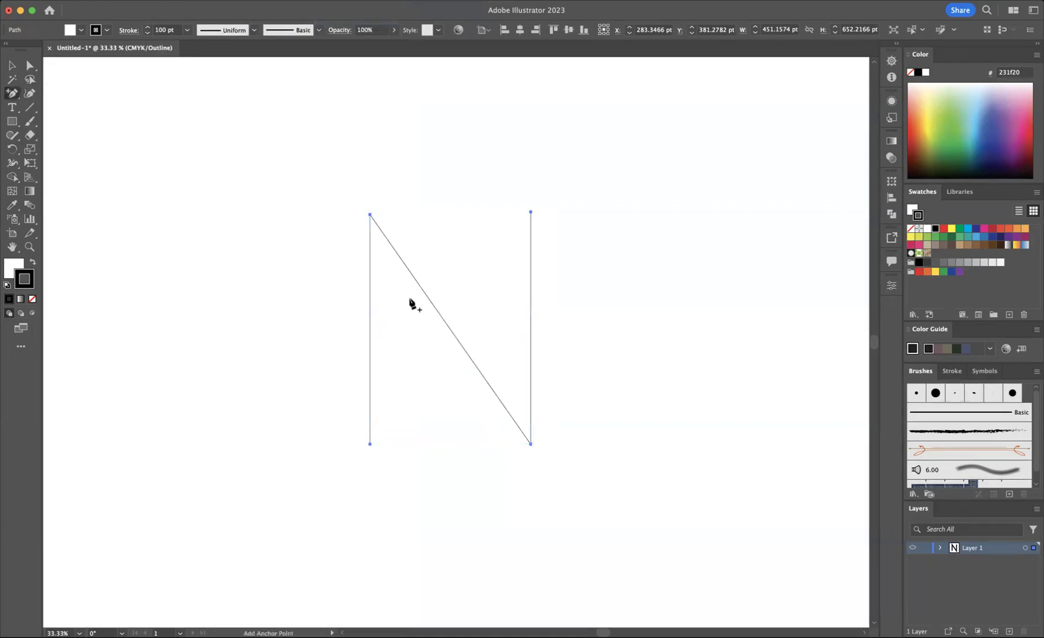
pyautogui.click(398, 256)
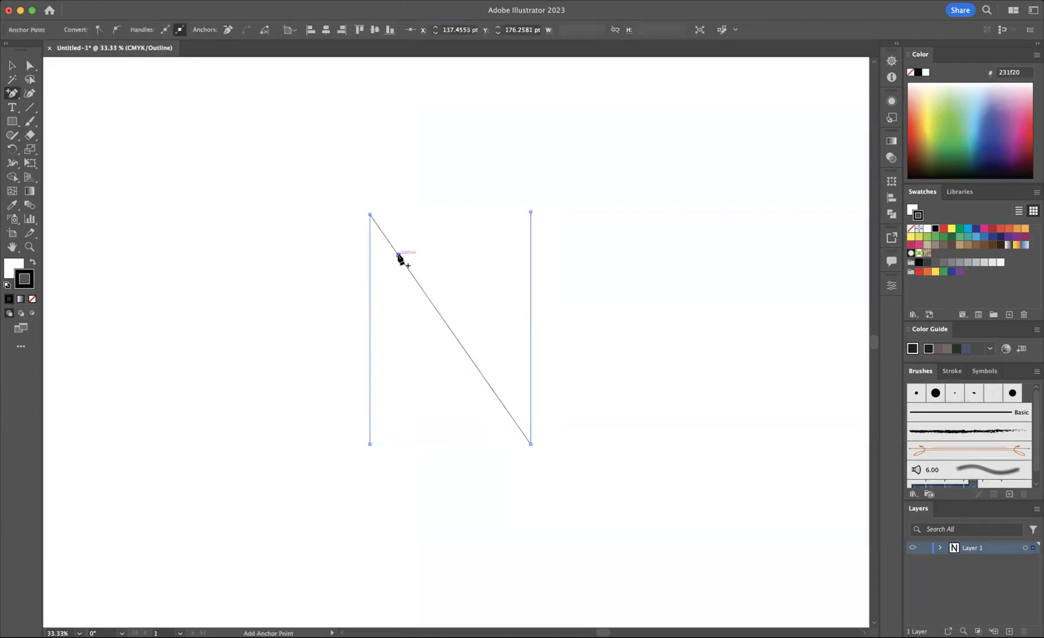
pyautogui.click(498, 398)
# Step: Drag the upper added point beside the top-left corner and the lower one down to the bottom
pyautogui.click(30, 66)
pyautogui.click(401, 257)
pyautogui.moveTo(401, 259); pyautogui.dragTo(403, 219)
pyautogui.moveTo(500, 402); pyautogui.dragTo(507, 444)
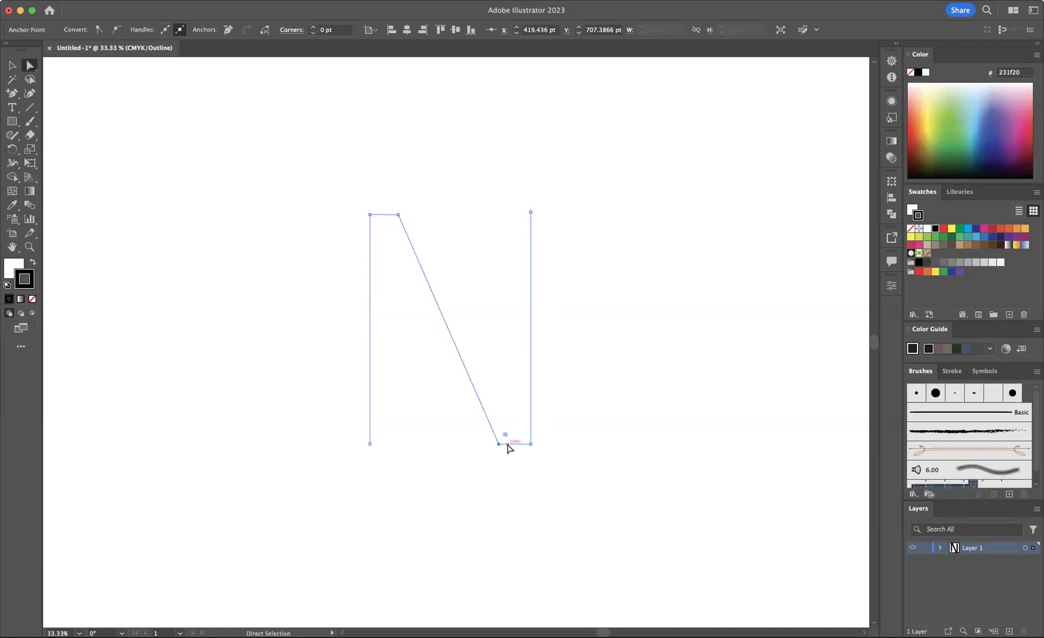
# Step: Return to Preview and drag the top point left onto the corner and the bottom point right along the base
pyautogui.press('super+y')
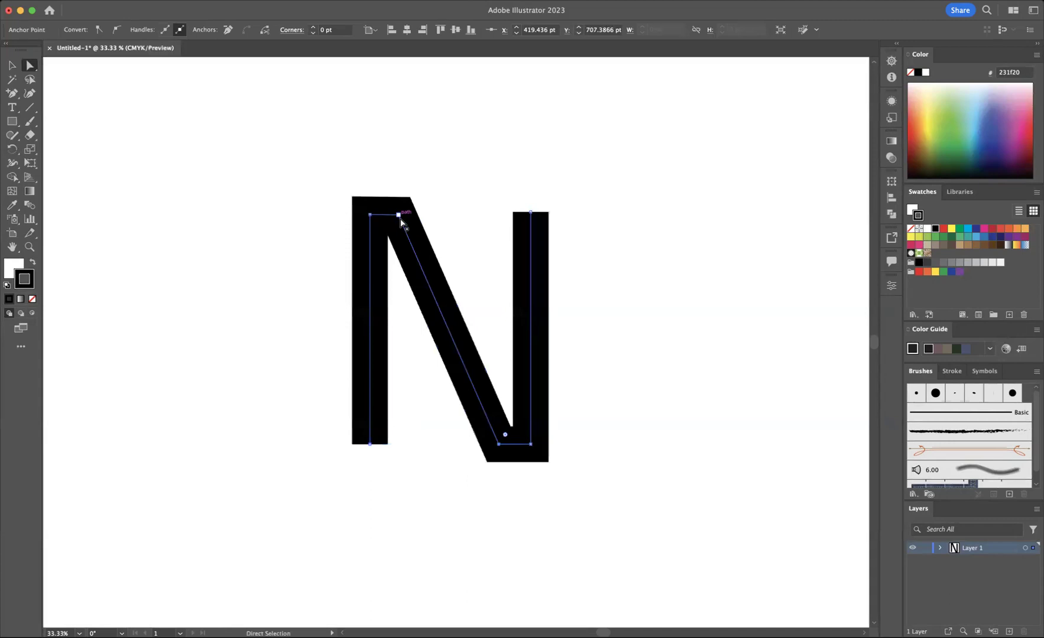
pyautogui.moveTo(400, 219); pyautogui.dragTo(372, 217)
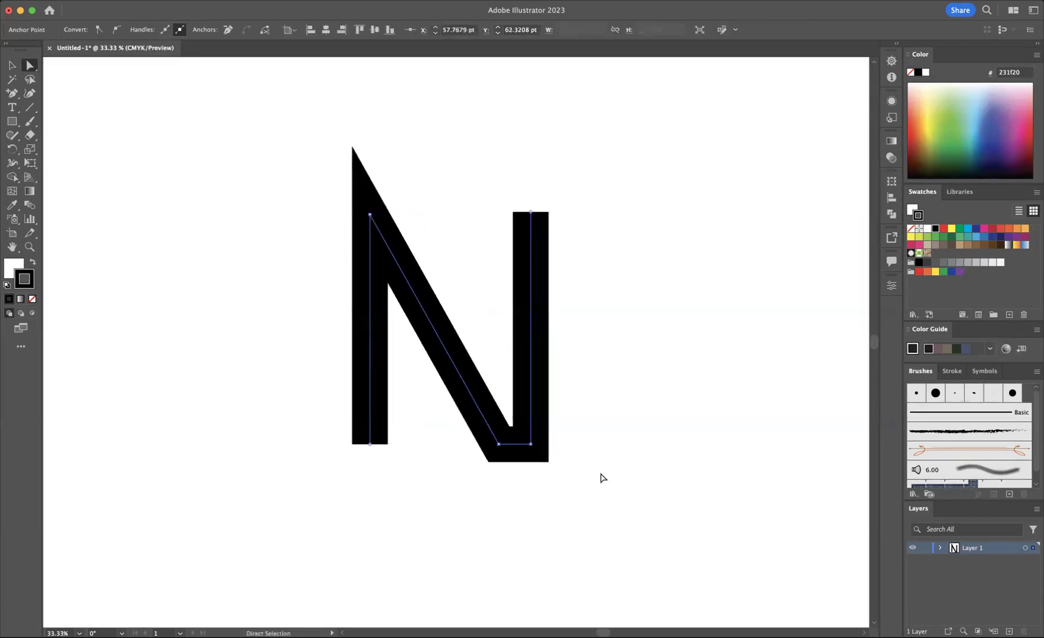
pyautogui.moveTo(507, 445); pyautogui.dragTo(532, 450)
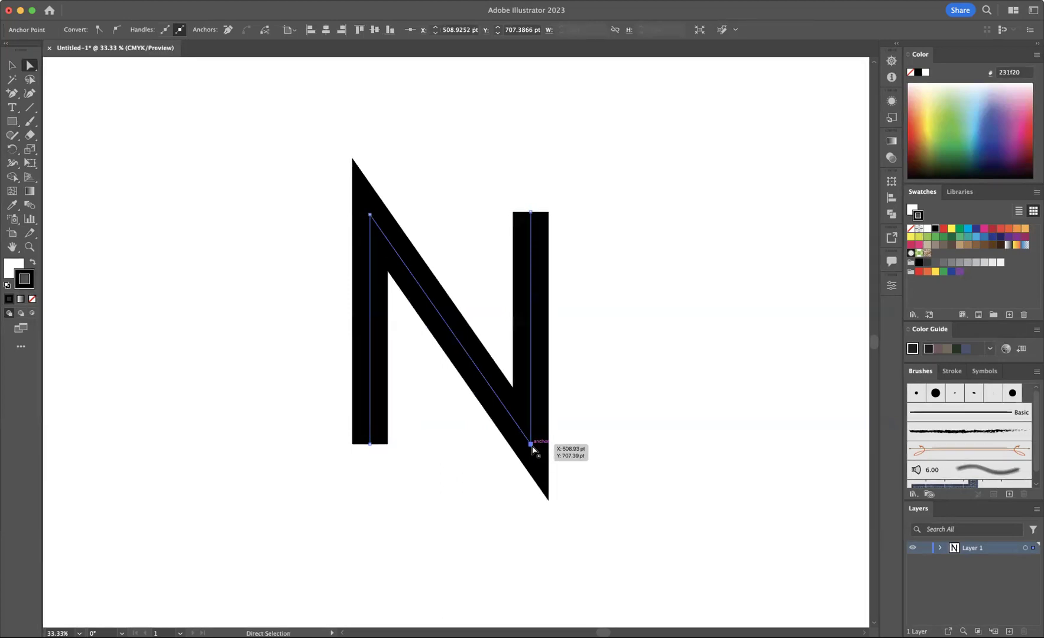
pyautogui.press('cmd+z')
pyautogui.press('cmd+shift+z')
pyautogui.press('cmd+z')
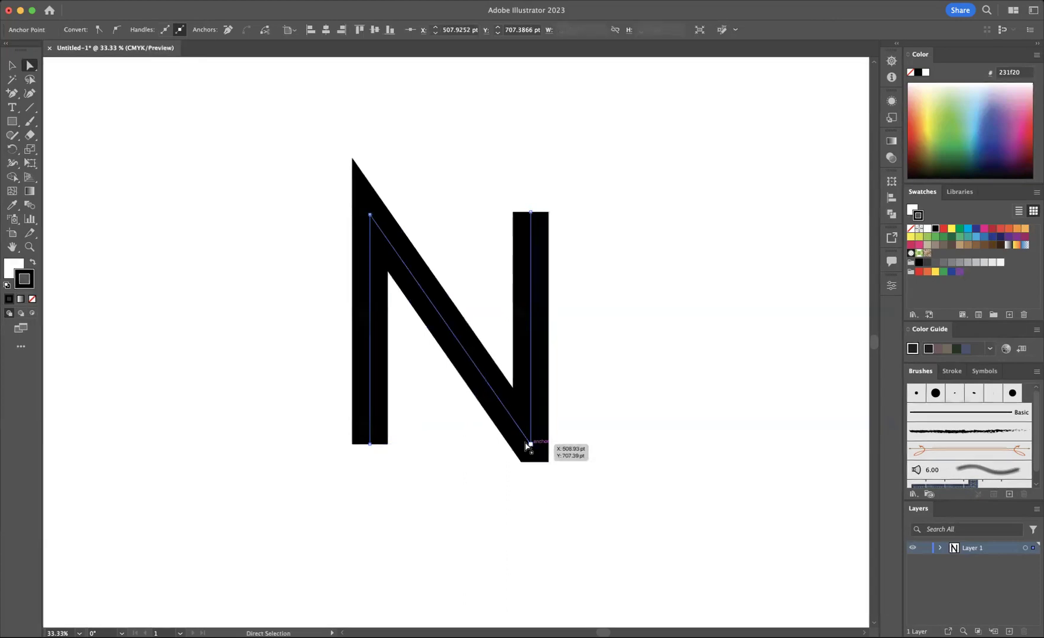
# Step: Nudge the upper-left anchor 1 pt left to flatten the top corner
pyautogui.click(370, 215)
pyautogui.press('cmd+z')
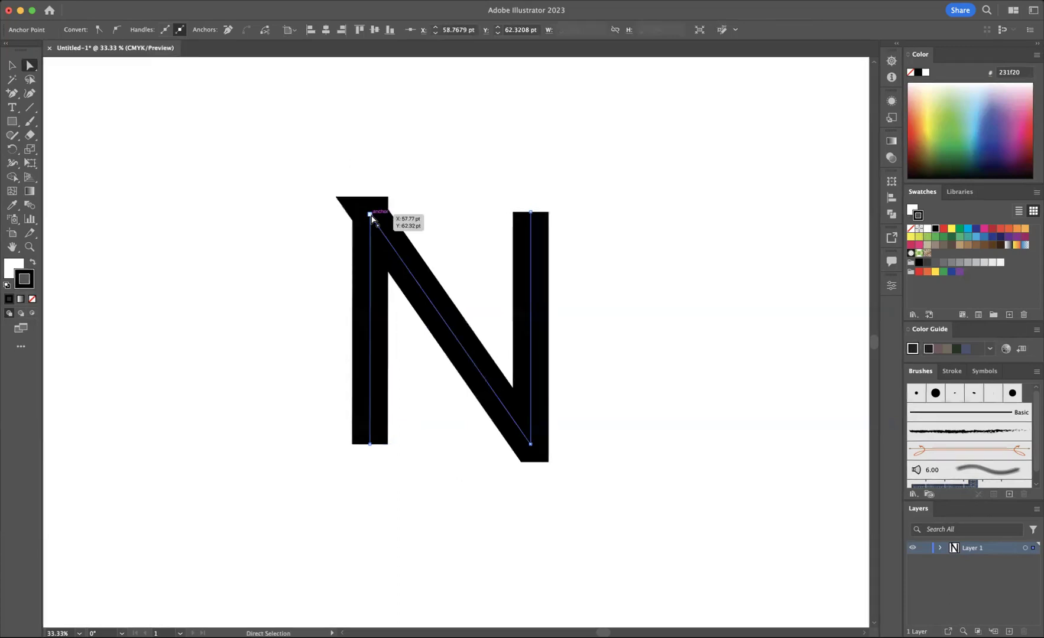
pyautogui.press('cmd+shift+z')
pyautogui.press('Left')
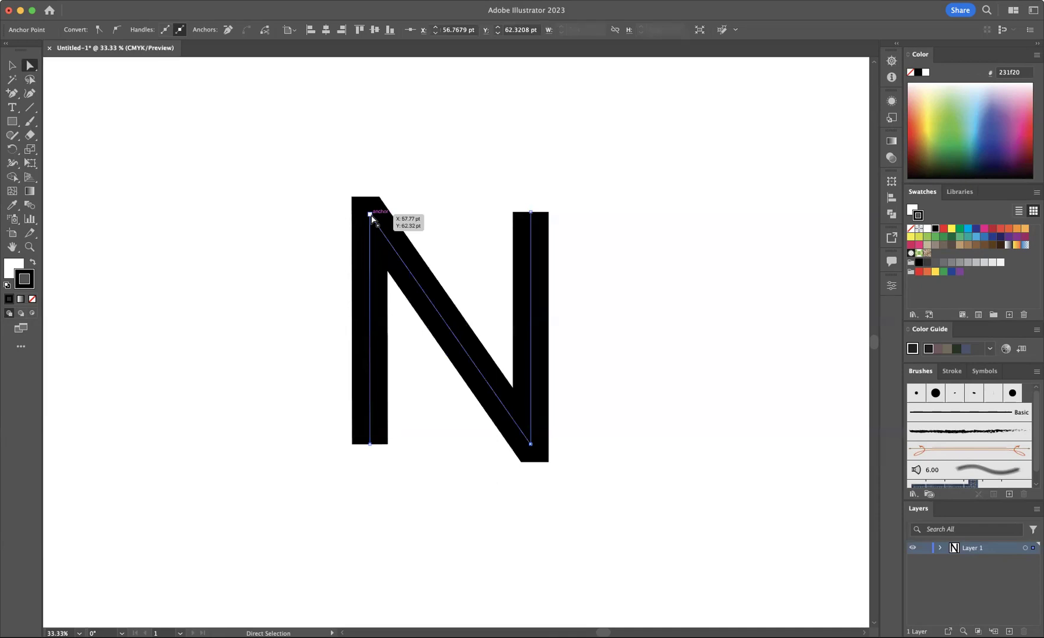
# Step: Drag the left stem's bottom anchor down to the base
pyautogui.moveTo(343, 434); pyautogui.dragTo(406, 485)
pyautogui.moveTo(370, 444); pyautogui.dragTo(369, 465)
pyautogui.moveTo(508, 185); pyautogui.dragTo(559, 259)
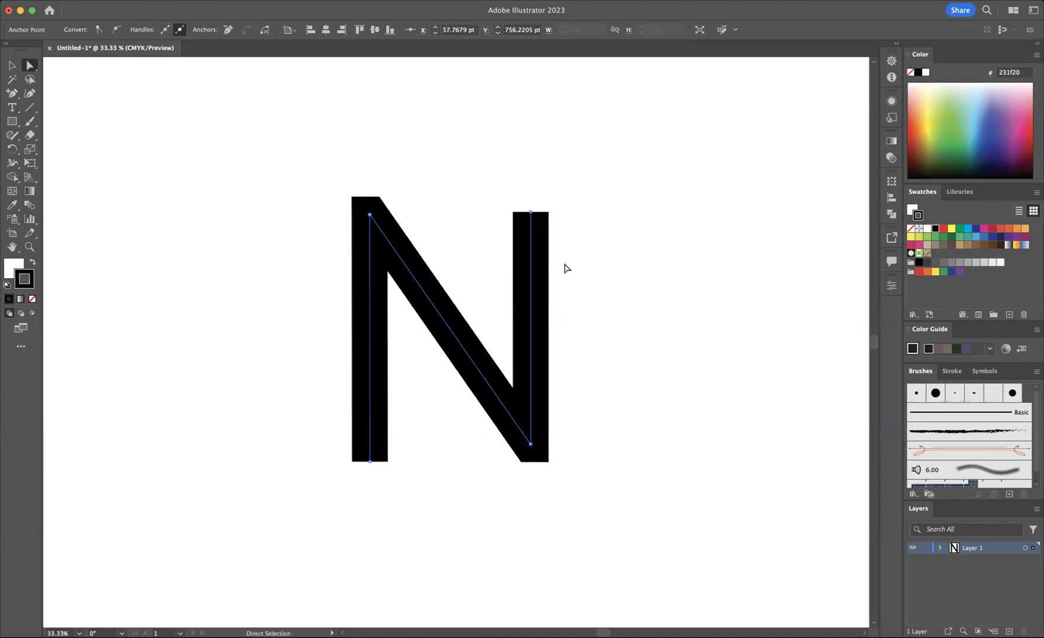
# Step: Raise the top-right anchor straight up to lift the right stem's top
pyautogui.click(534, 210)
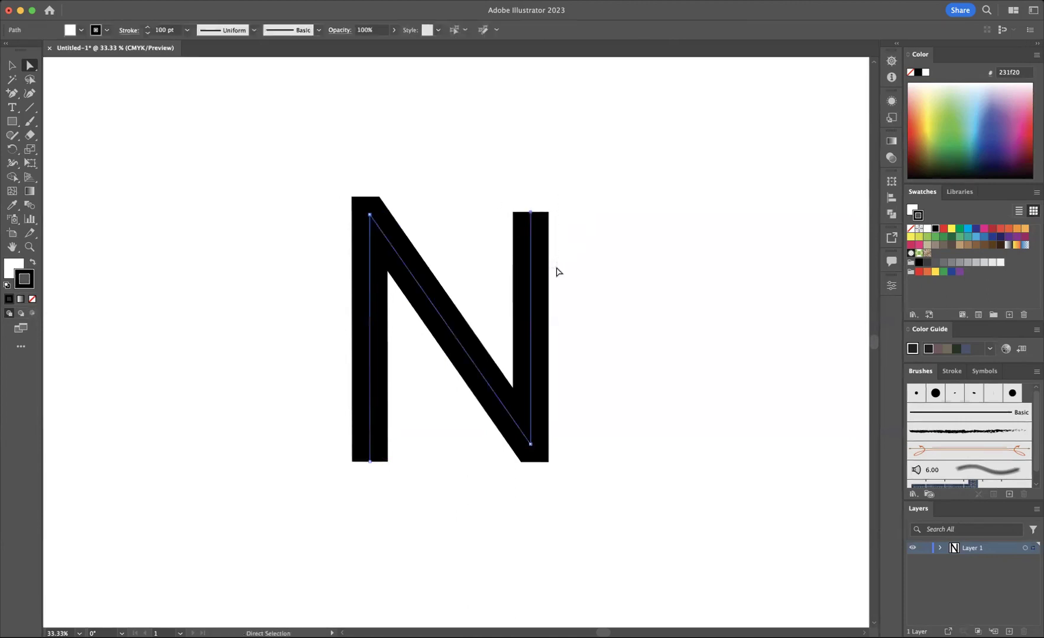
pyautogui.click(531, 213)
pyautogui.moveTo(531, 212); pyautogui.dragTo(533, 200)
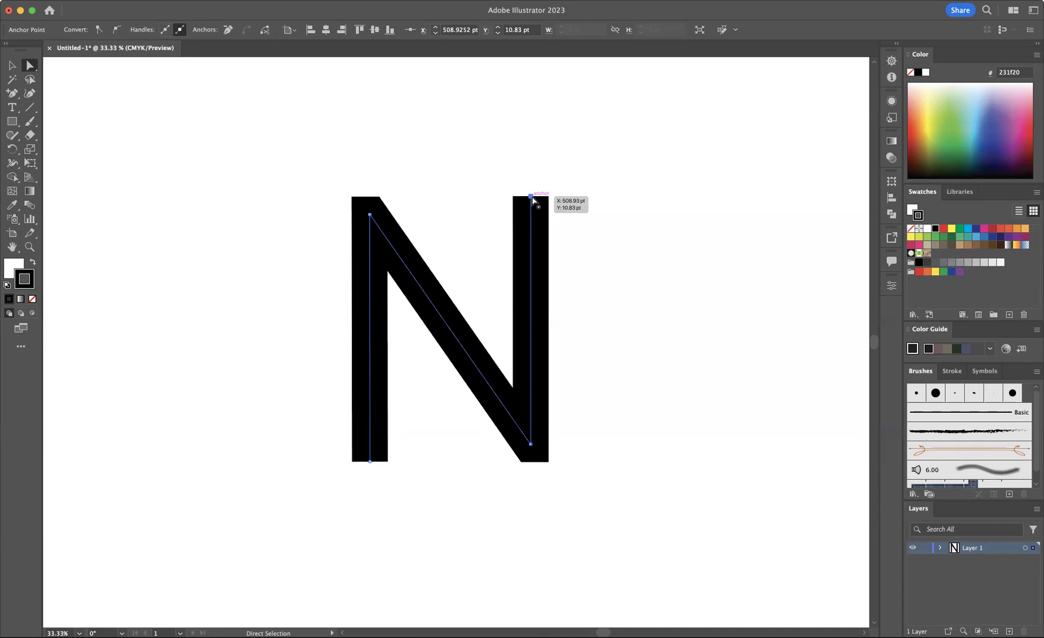
# Step: Show rulers, drag a horizontal guide along the N's top, and snap the top-left corner to it
pyautogui.press('super+r')
pyautogui.moveTo(498, 61); pyautogui.dragTo(493, 197)
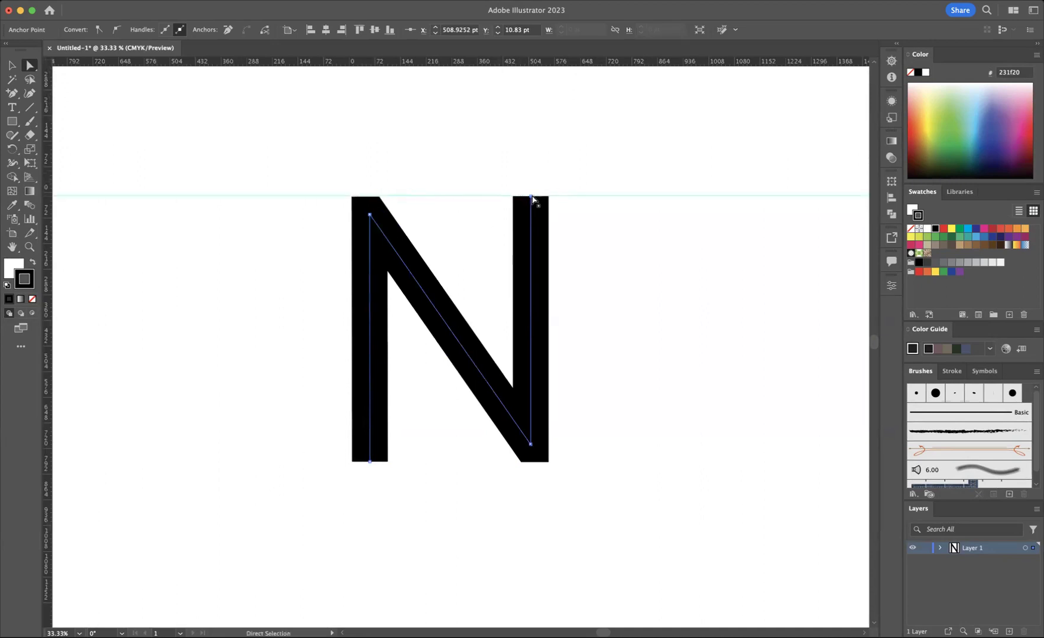
pyautogui.moveTo(369, 215); pyautogui.dragTo(370, 218)
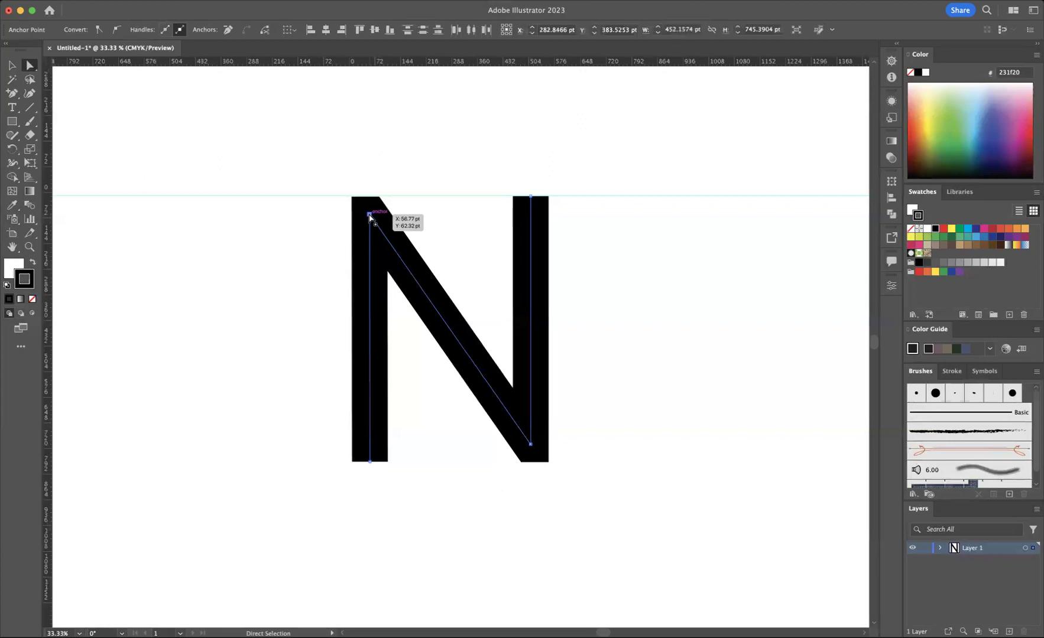
# Step: Zoom in and snap the top-left anchor exactly onto the top guide
pyautogui.press('super+equal')
pyautogui.press('super+equal')
pyautogui.press('super+equal')
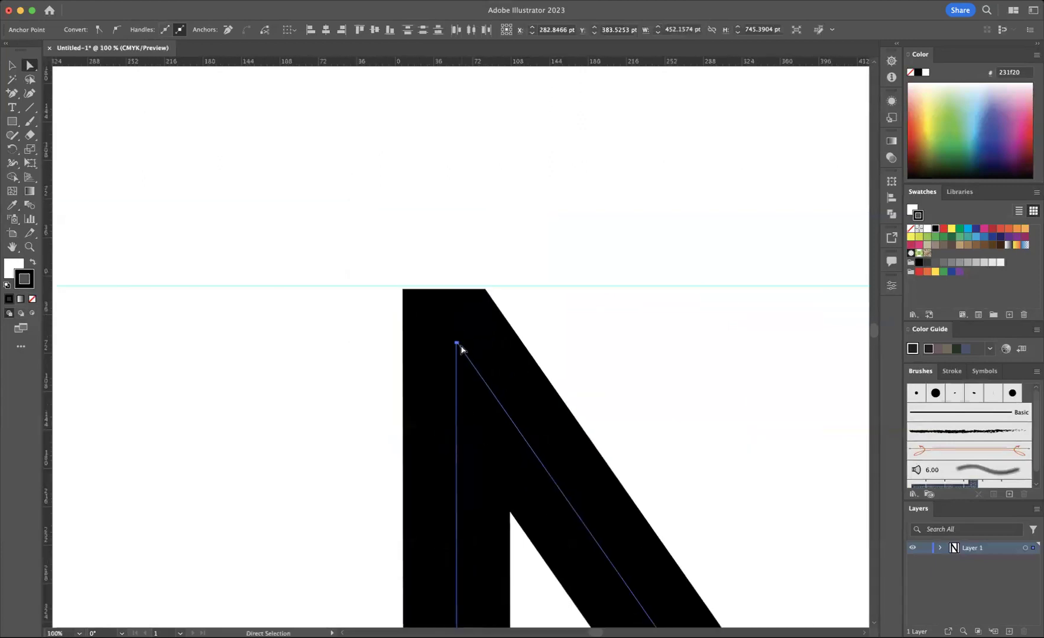
pyautogui.moveTo(460, 345); pyautogui.dragTo(460, 341)
pyautogui.press('super+minus')
pyautogui.press('super+minus')
pyautogui.press('super+minus')
# Step: Drag a second guide down to the N's baseline and bring the bottom into view
pyautogui.scroll(-5, 509, 386)
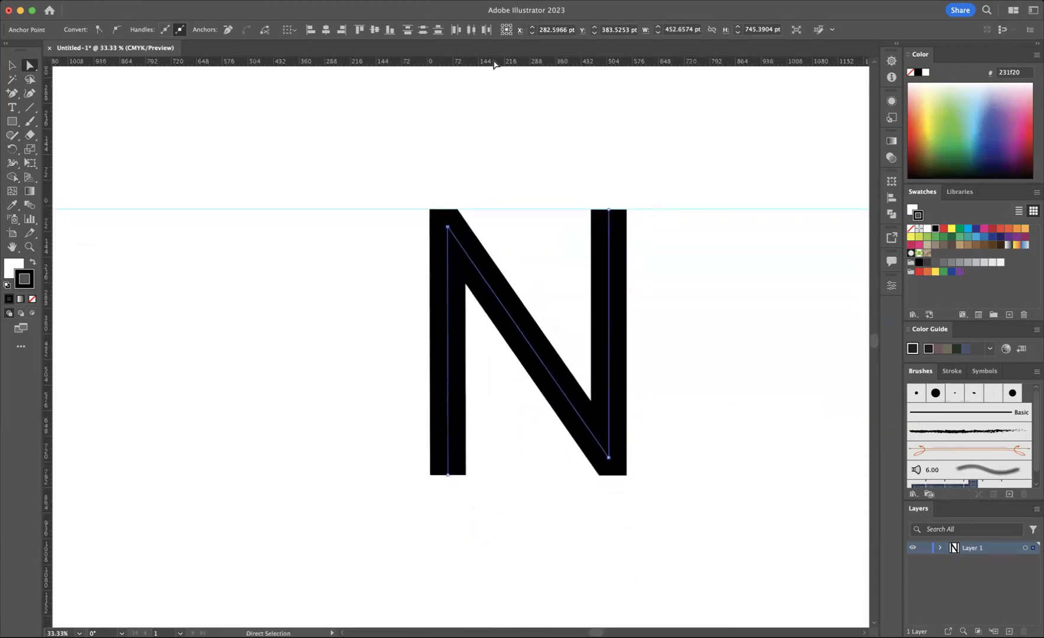
pyautogui.moveTo(494, 63); pyautogui.dragTo(521, 474)
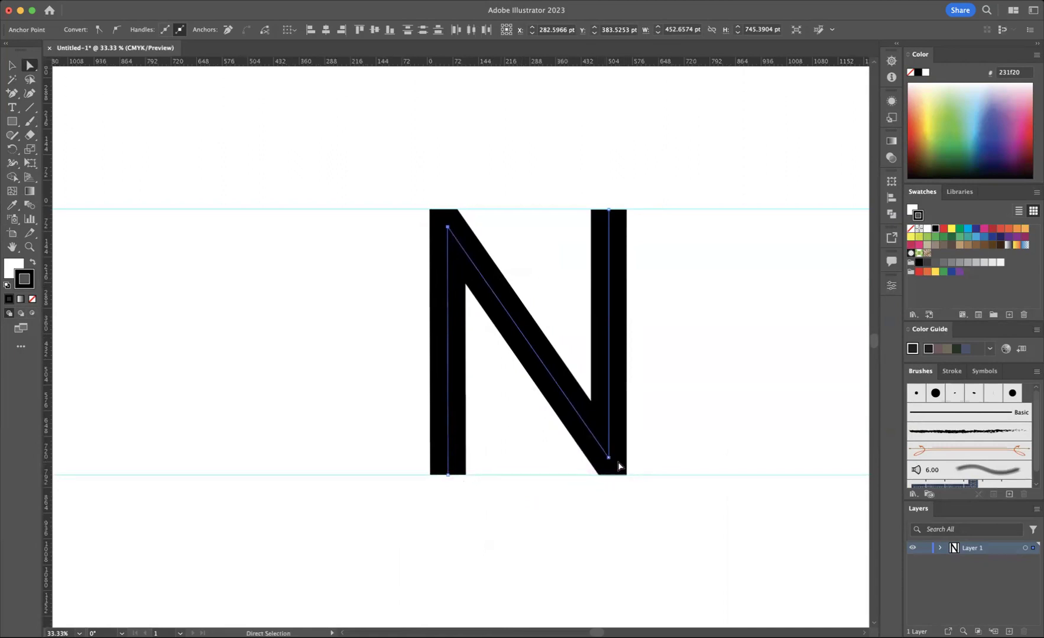
pyautogui.scroll(2, 615, 467)
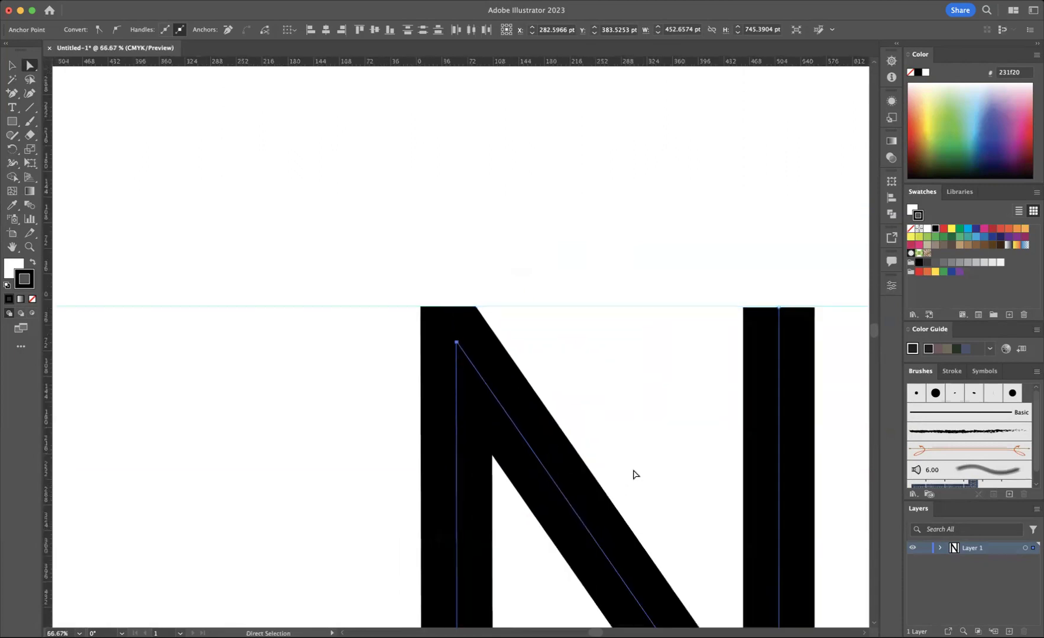
pyautogui.scroll(-4, 634, 476)
pyautogui.hscroll(3, 473, 236)
pyautogui.moveTo(557, 351); pyautogui.dragTo(547, 250)
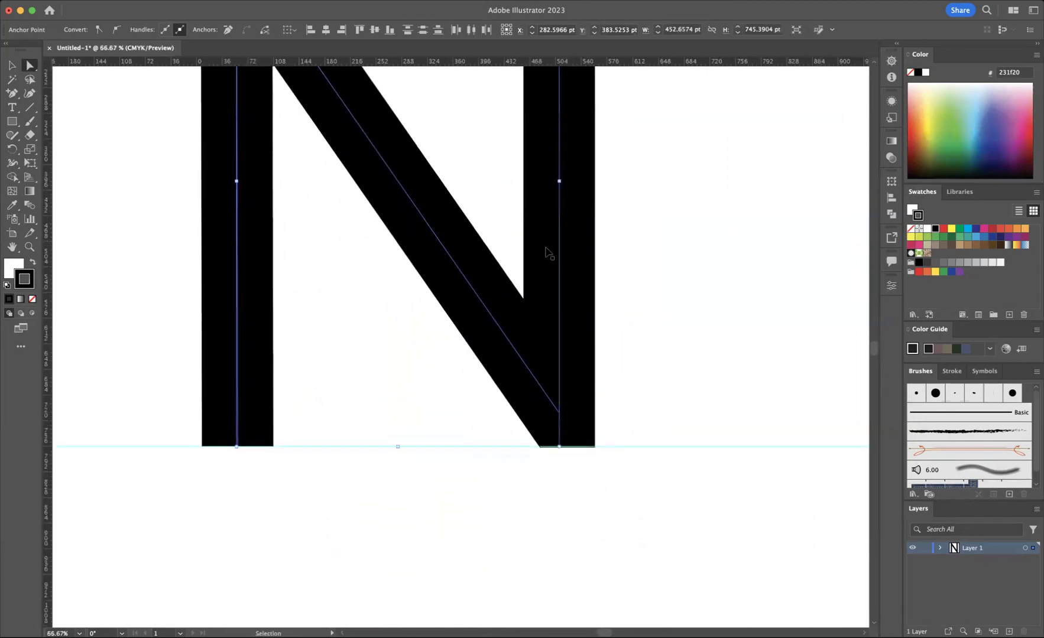
pyautogui.scroll(3, 548, 252)
pyautogui.scroll(-5, 669, 471)
pyautogui.hscroll(4, 713, 414)
pyautogui.scroll(-7, 617, 218)
pyautogui.hscroll(3, 556, 226)
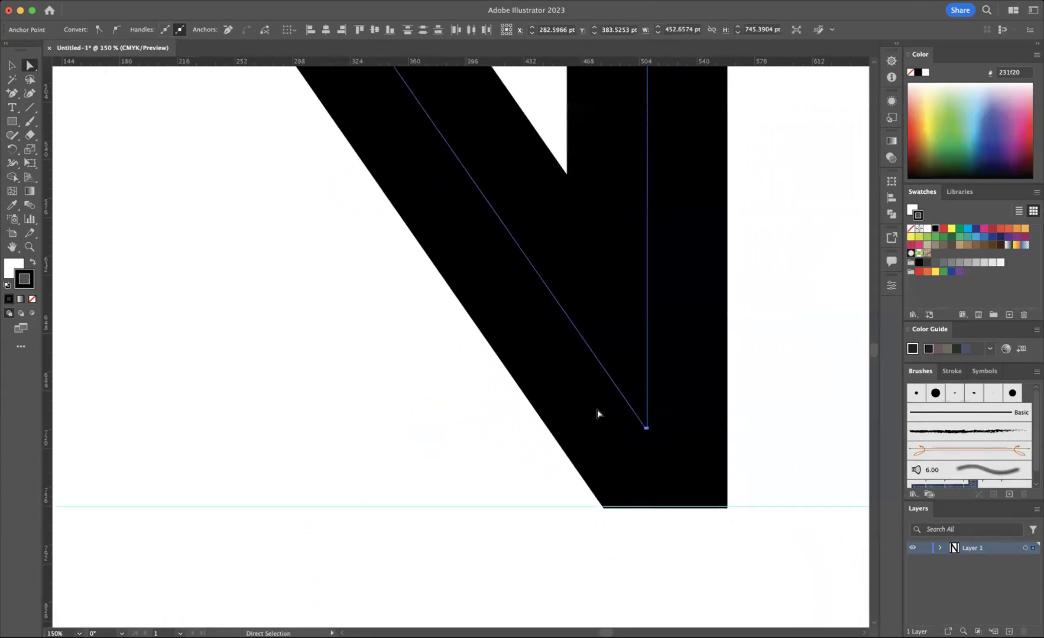
# Step: Snap the bottom-right anchor onto the baseline guide, then deselect and zoom out
pyautogui.click(647, 428)
pyautogui.moveTo(649, 430); pyautogui.dragTo(647, 427)
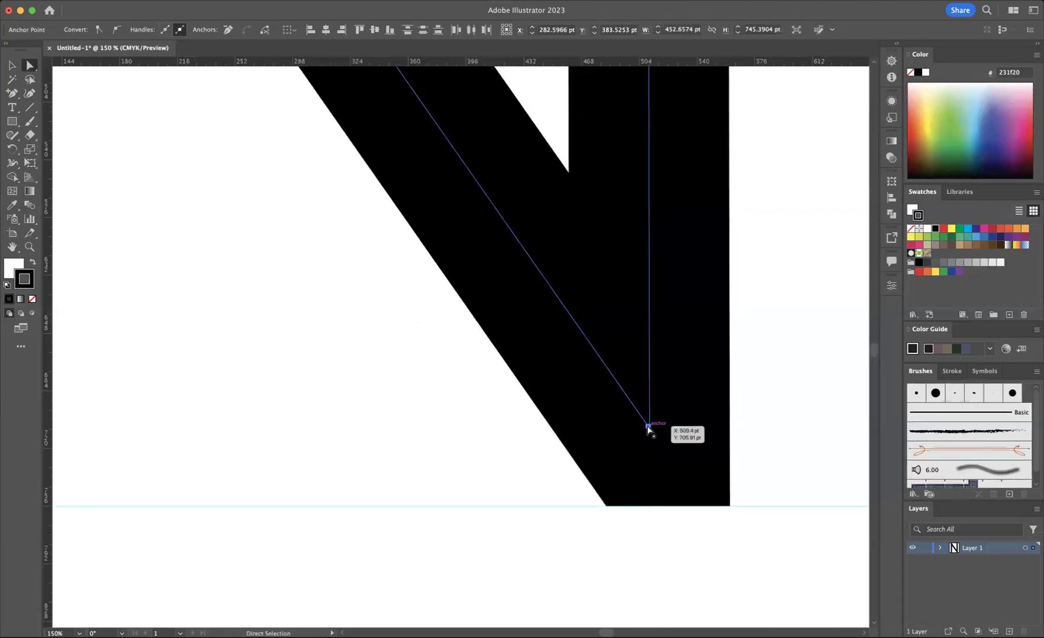
pyautogui.click(412, 385)
pyautogui.press('super+minus')
pyautogui.press('super+minus')
pyautogui.press('super+minus')
pyautogui.scroll(5, 650, 384)
pyautogui.hscroll(-5, 651, 385)
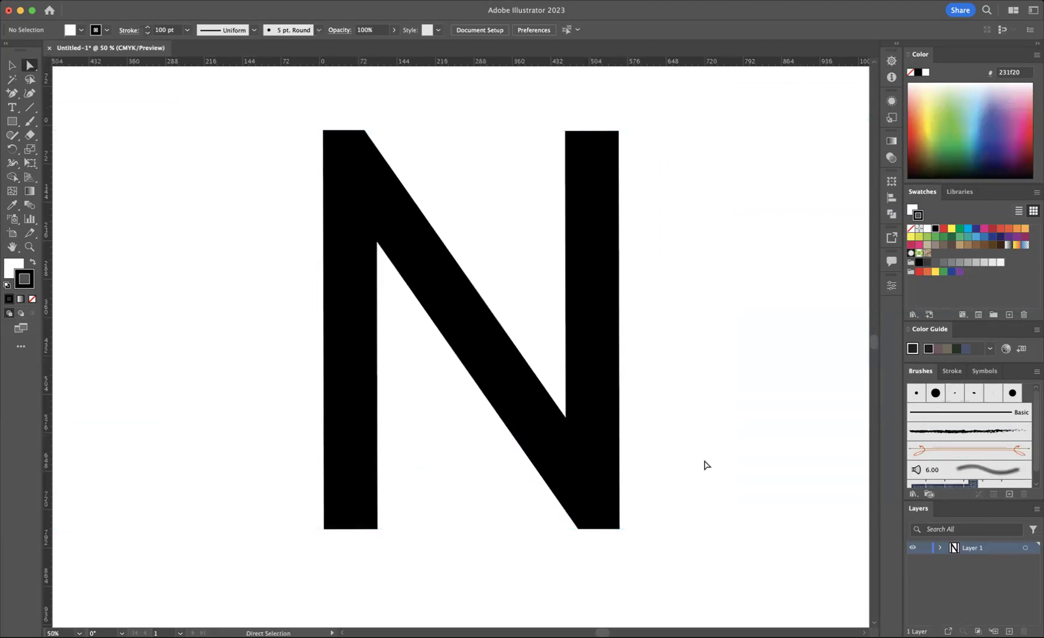